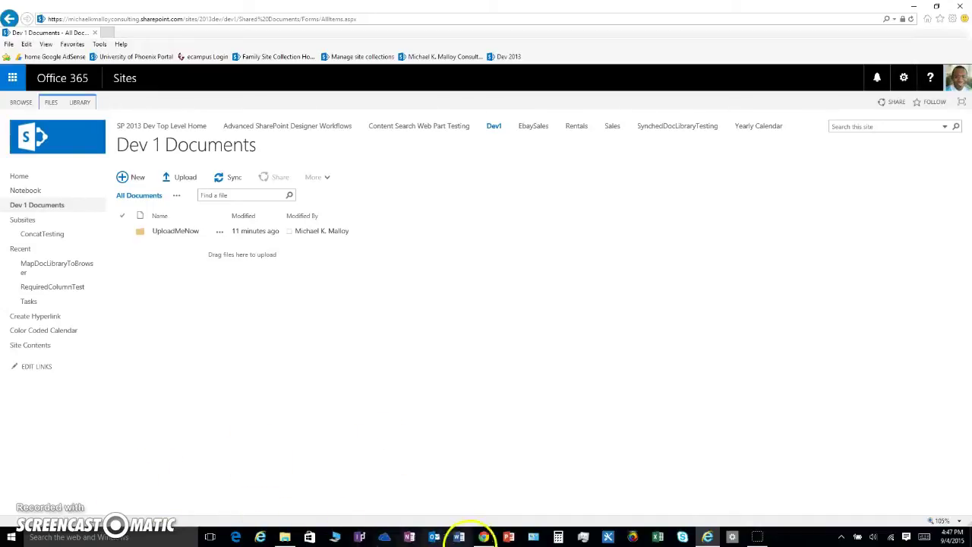
Step: Switch to Excel and create a blank workbook in a maximized window
click(658, 537)
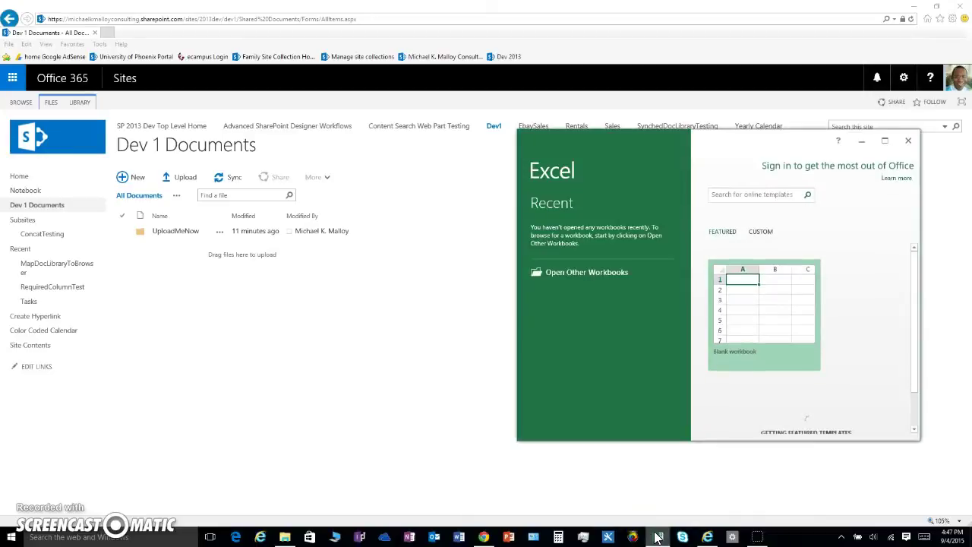
click(778, 332)
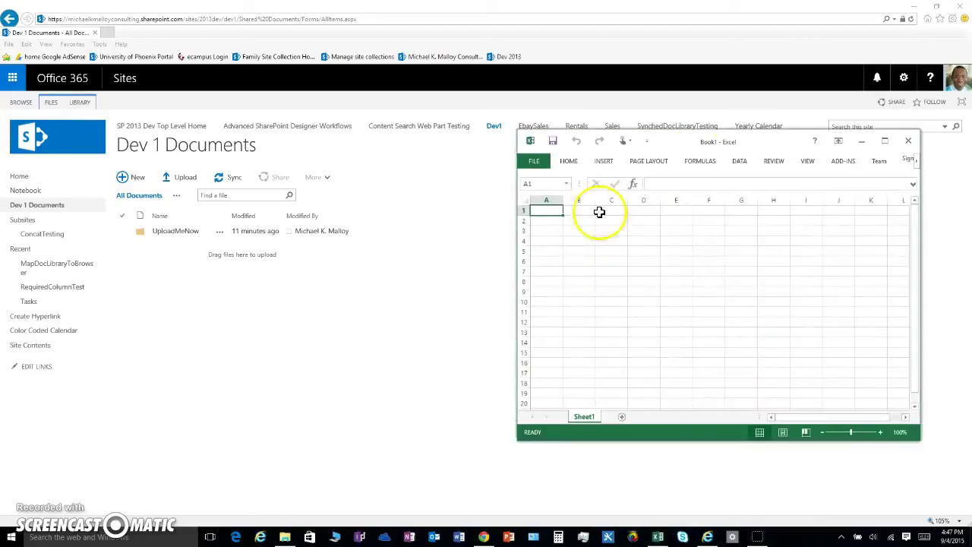
click(885, 143)
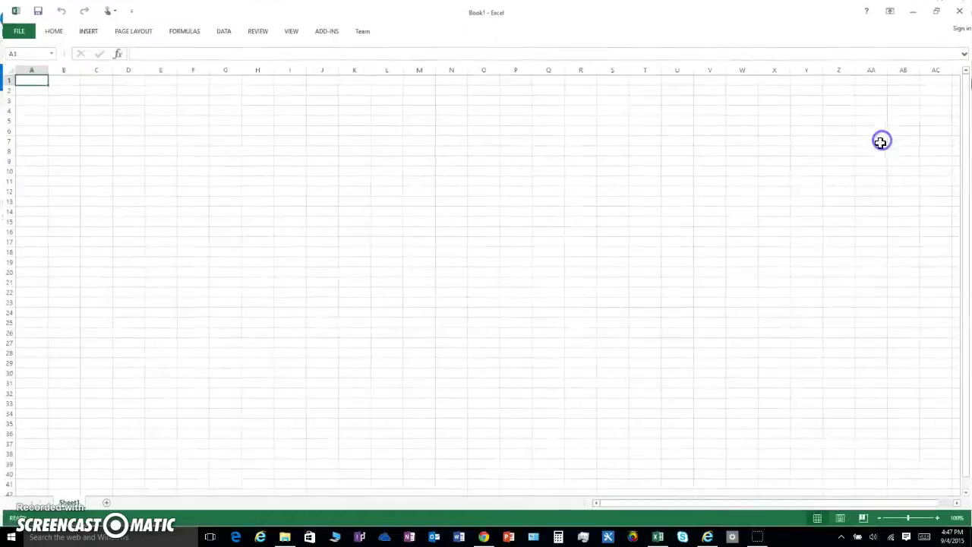
Step: Enter the column headers Name, Address and Fav Ice Cream in cells A1 to C1
click(36, 79)
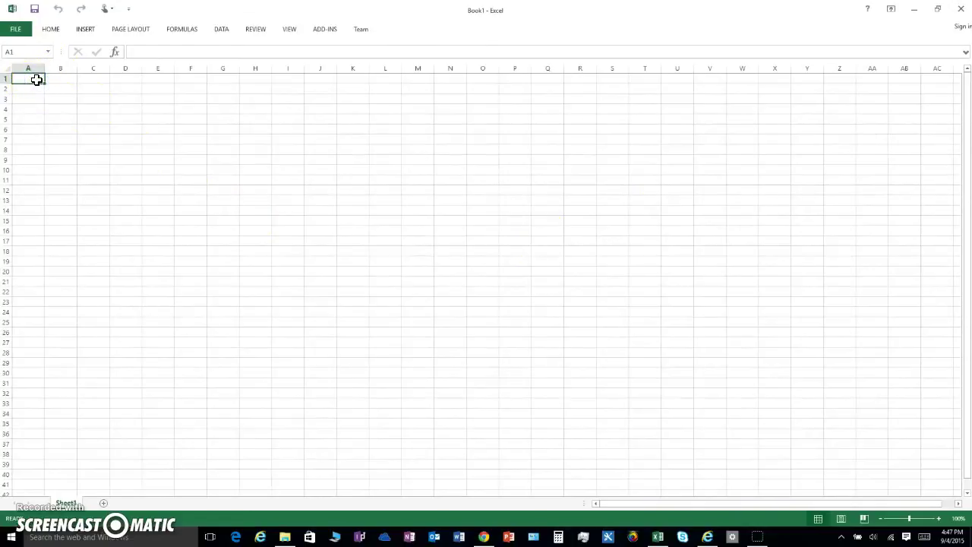
text(Name)
key(Tab)
text(Add)
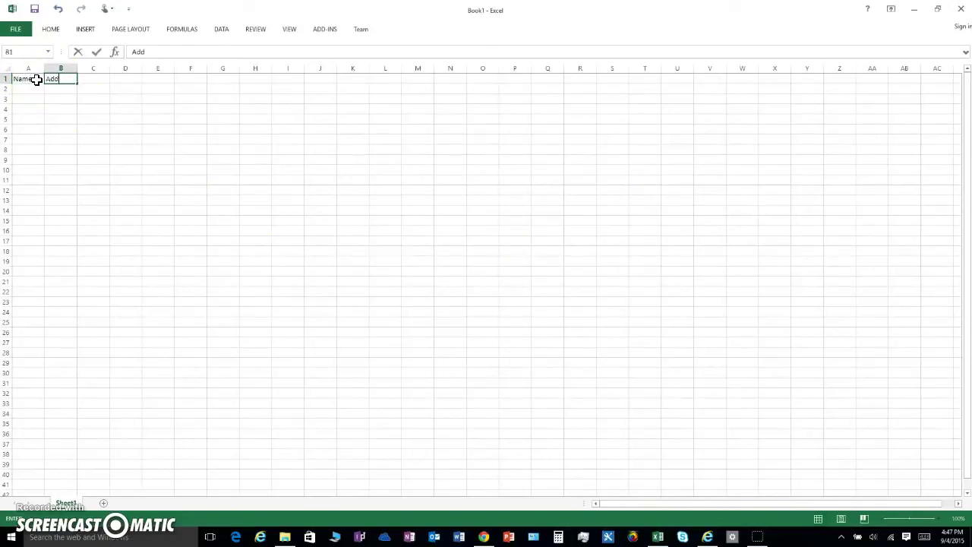
key(Tab)
text(Fav)
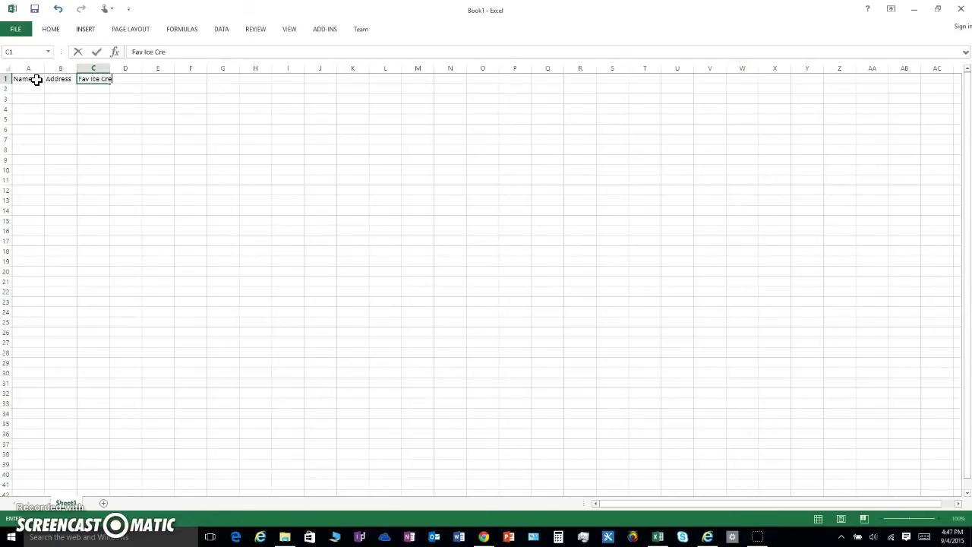
key(Return)
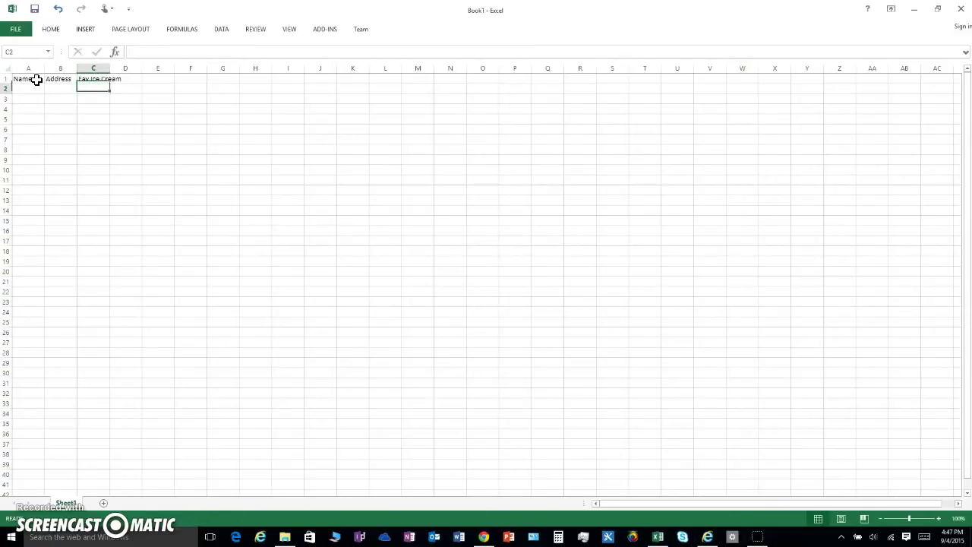
Step: Fill row 2 with a first name, the address Here and the ice cream Pink, and close the workbook without saving
key(Left)
key(Left)
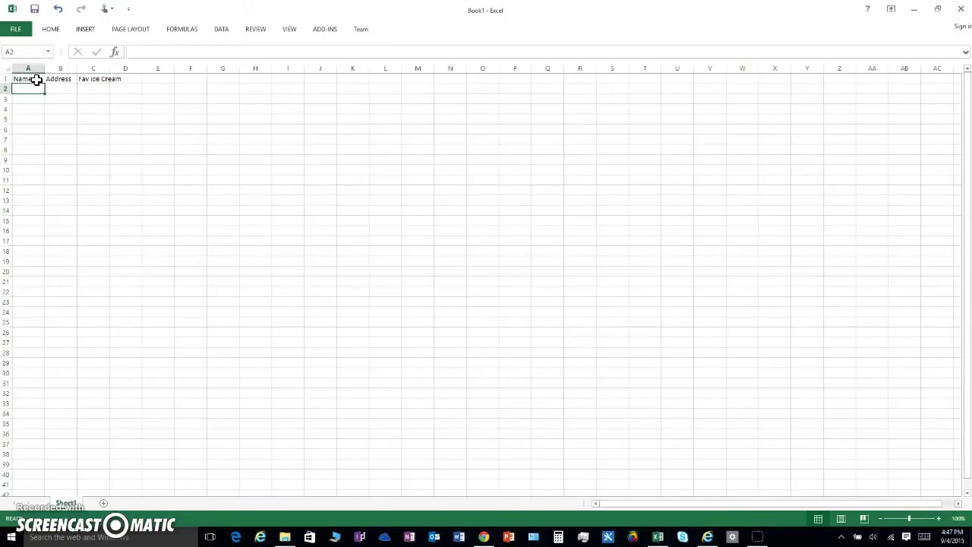
text(Mike)
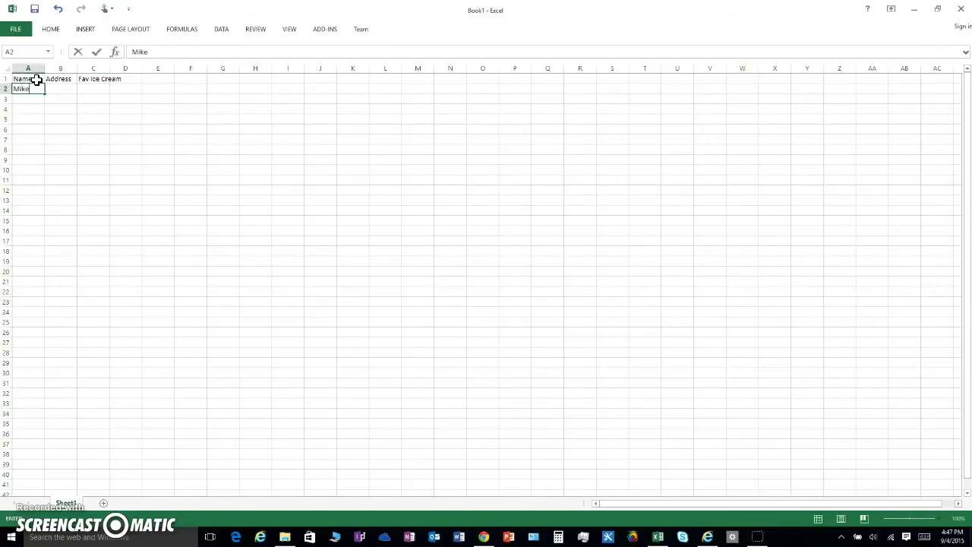
key(Tab)
text(He)
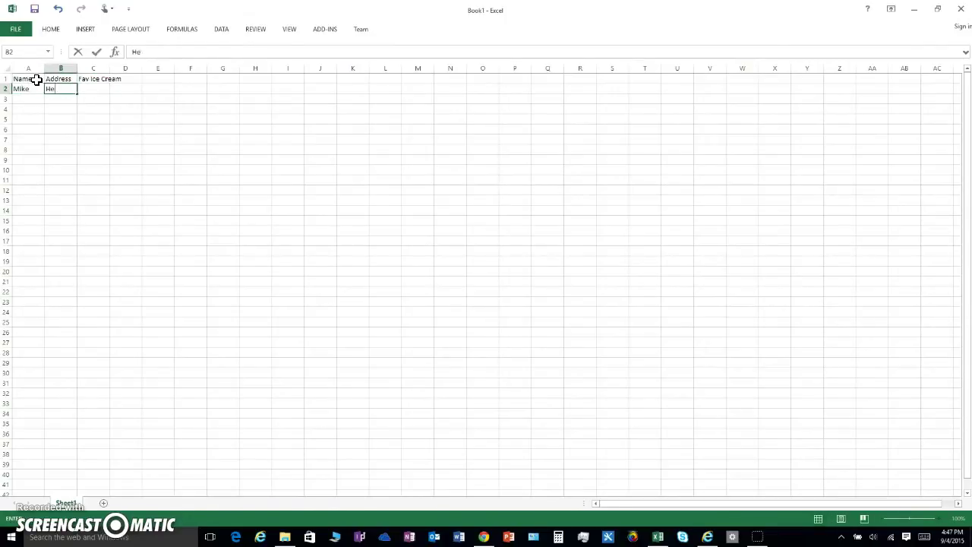
key(Tab)
text(Pi)
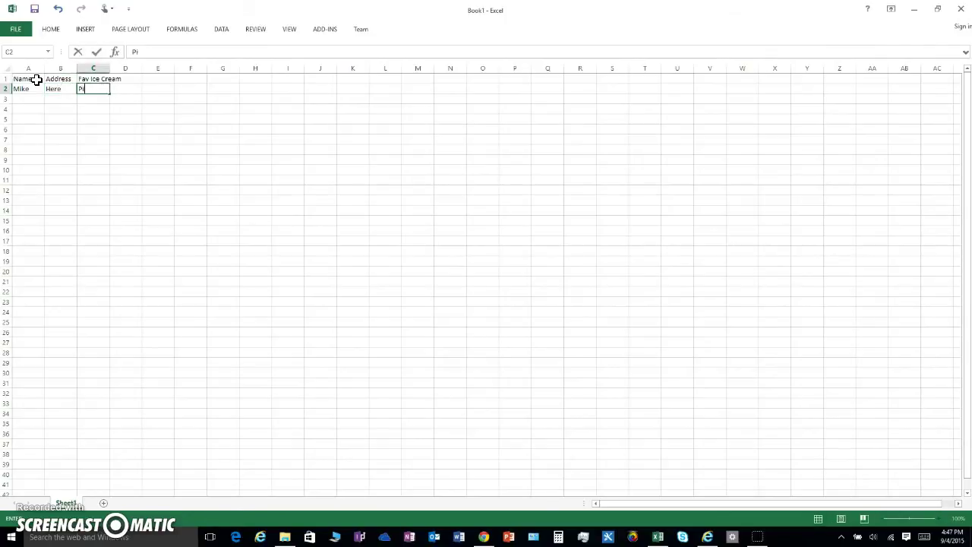
text(nk)
key(Return)
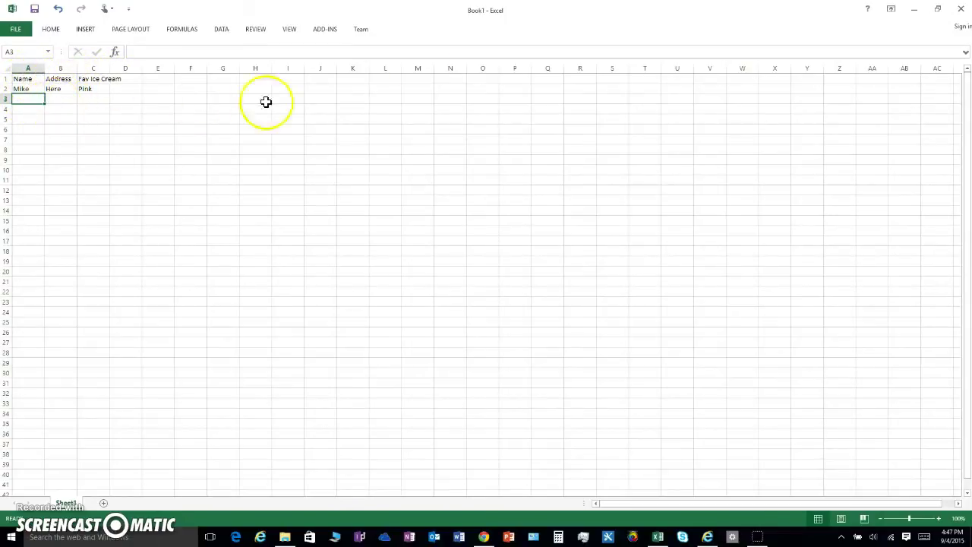
click(964, 9)
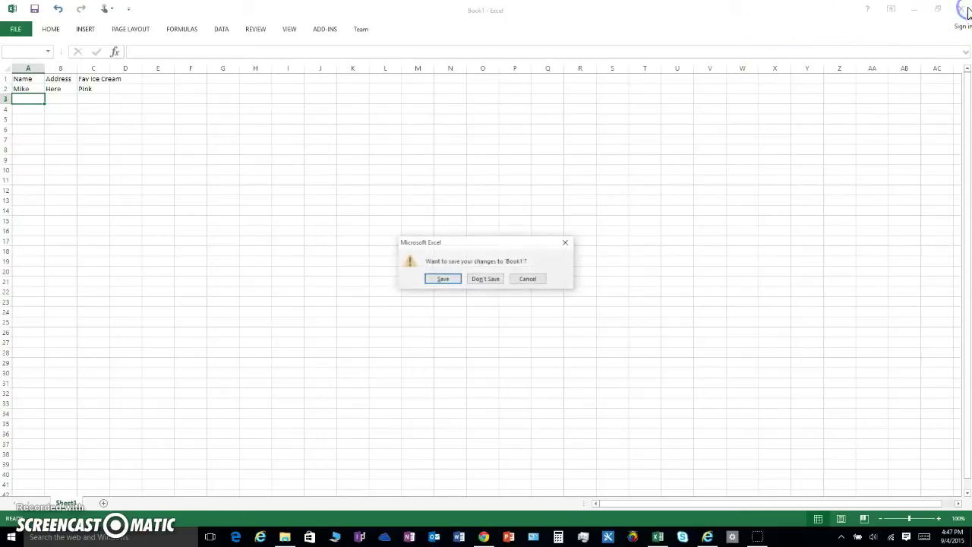
click(496, 275)
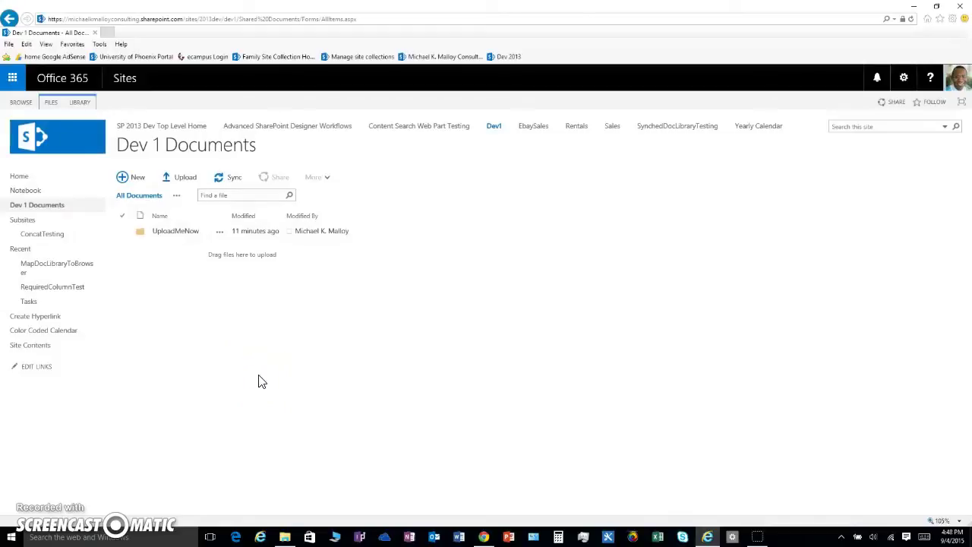
Step: Start a Choice column named Department in the Dev 1 Documents library, described as "Please enter the dept. If you skip this it will not end well."
click(81, 105)
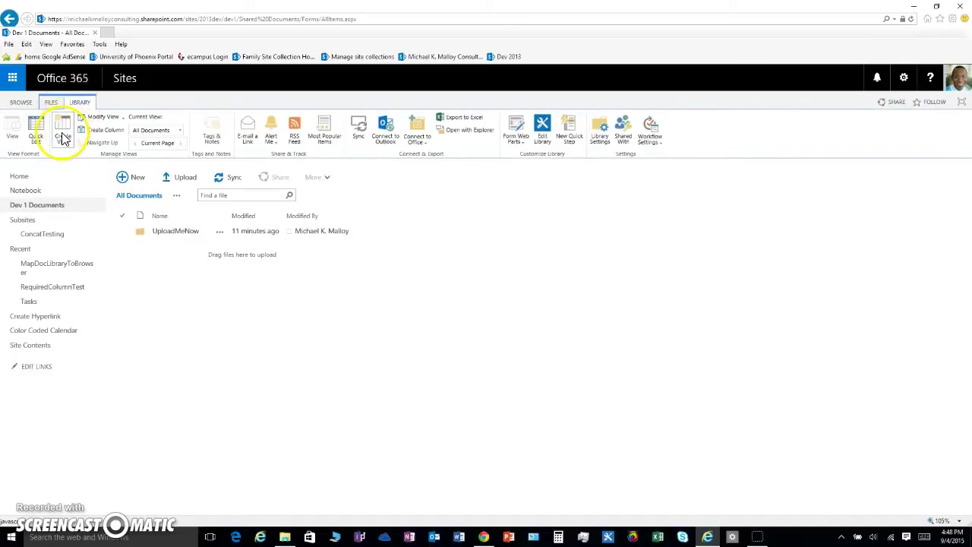
click(91, 130)
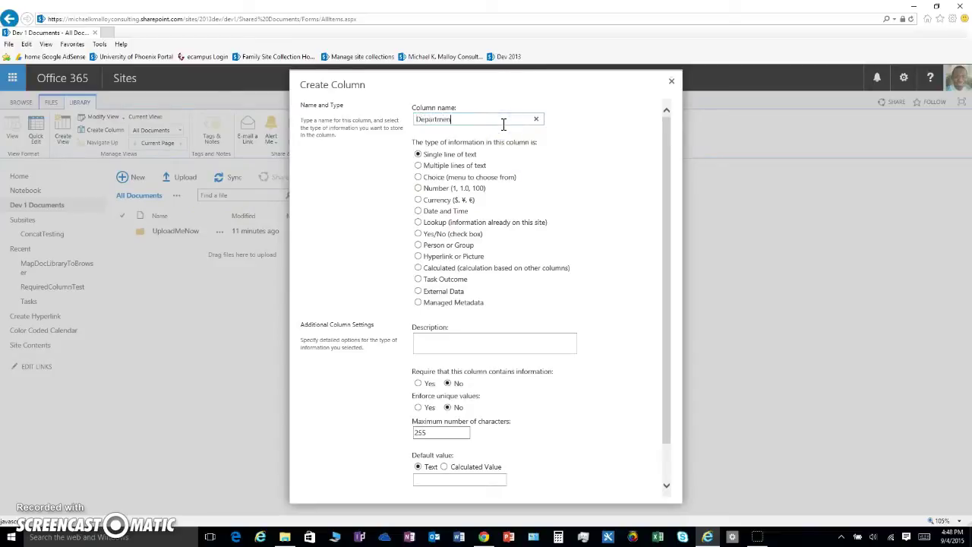
click(419, 177)
click(423, 342)
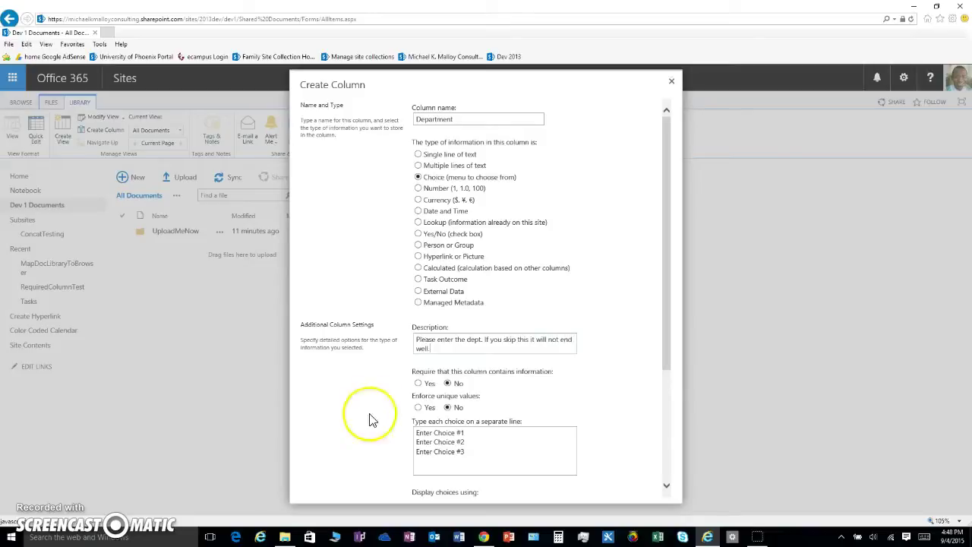
Step: Replace the placeholder choices with IT, Public Affairs and HR, display them as radio buttons, and create the column
scroll(417, 389, down, 3)
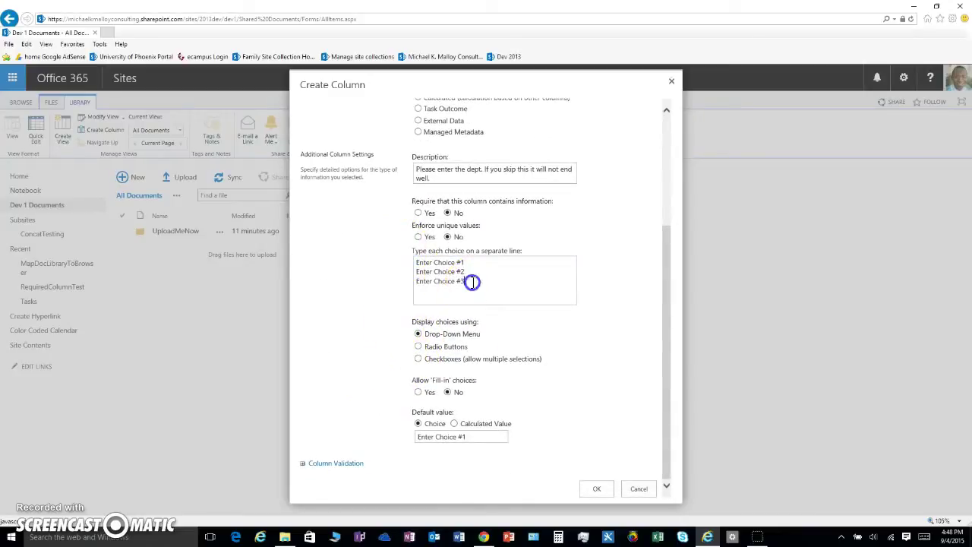
drag(465, 282, 414, 262)
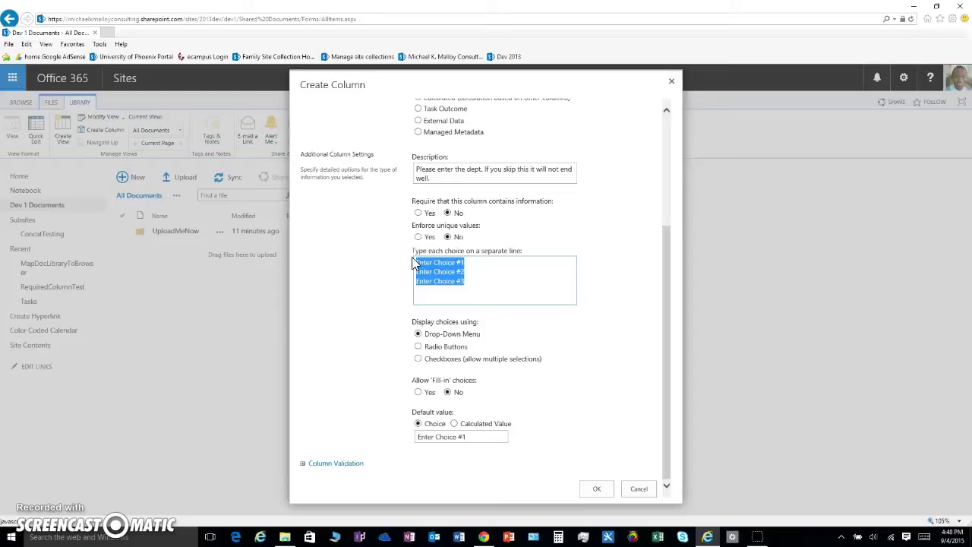
text(Sa)
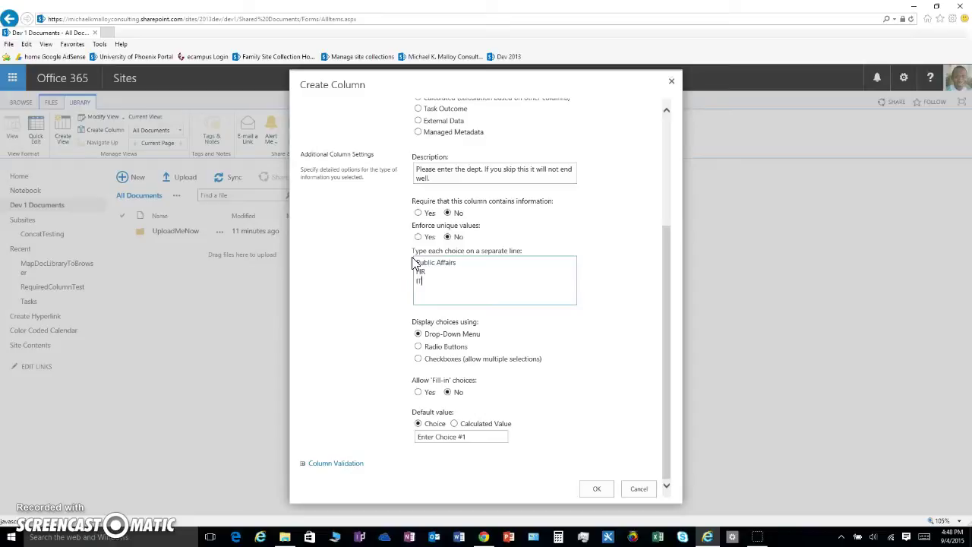
click(444, 291)
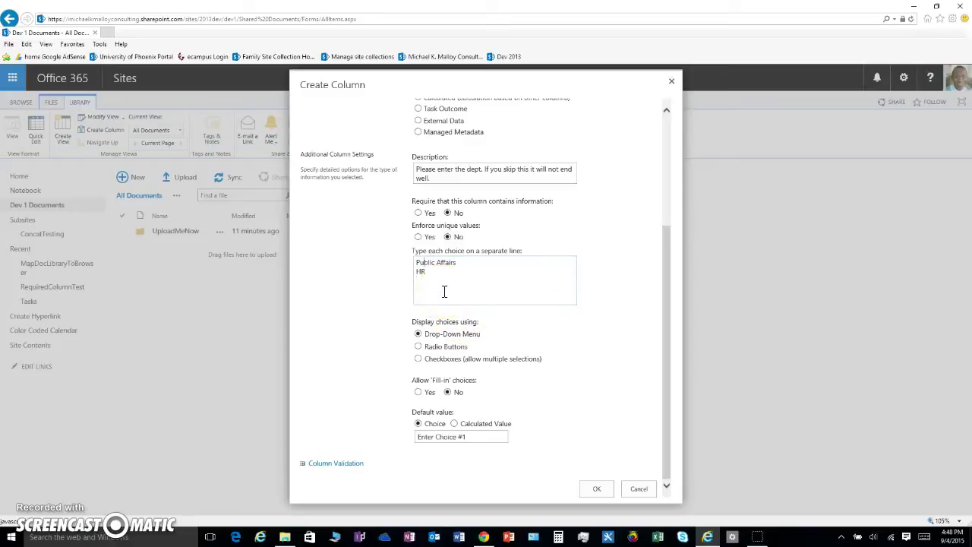
key(Return)
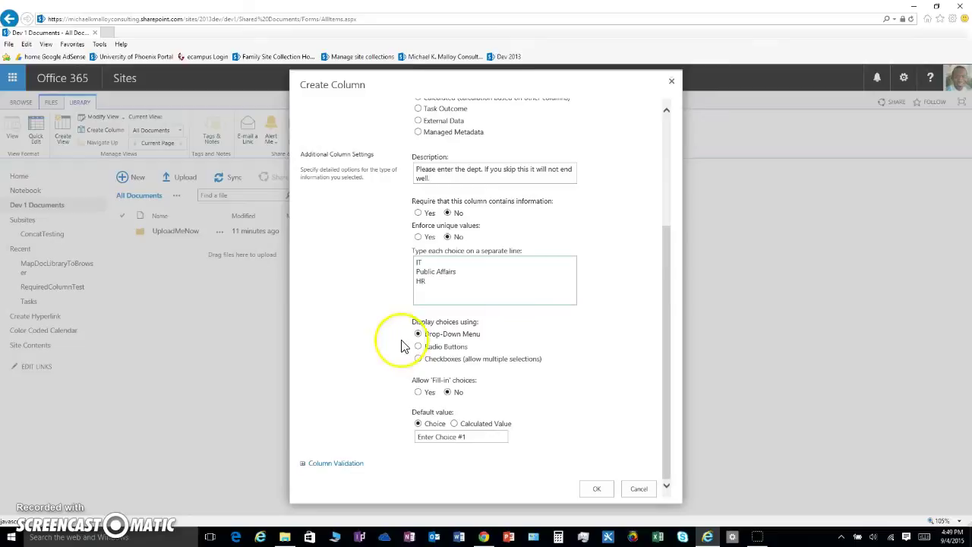
click(418, 268)
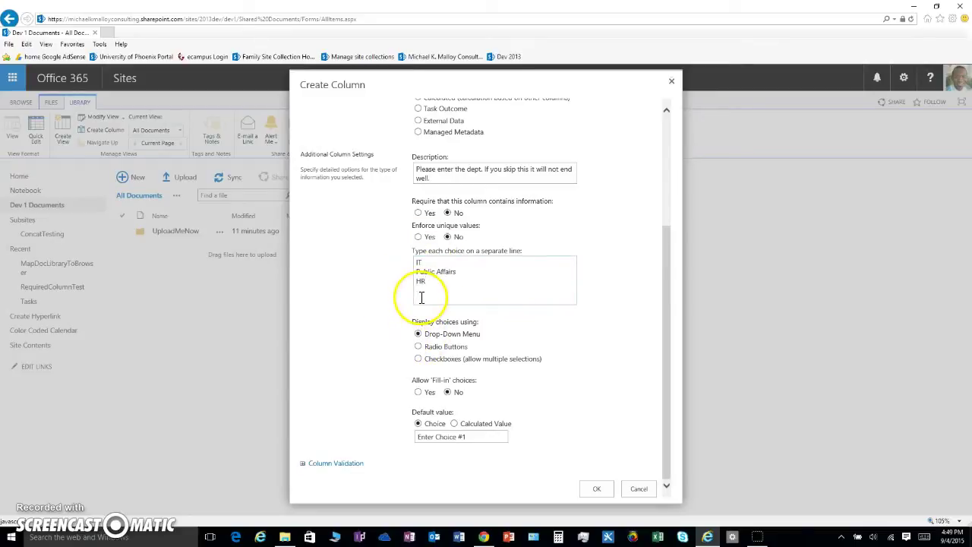
click(418, 347)
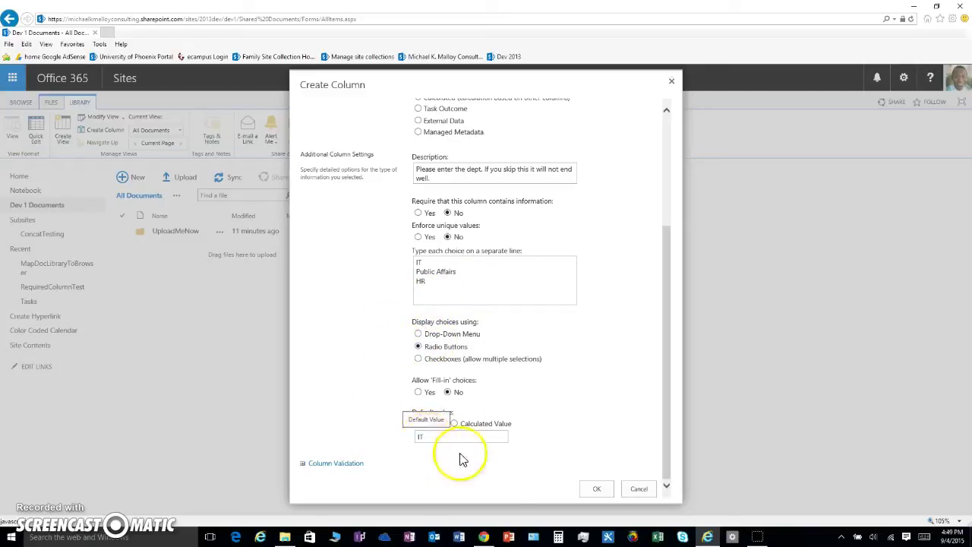
click(590, 490)
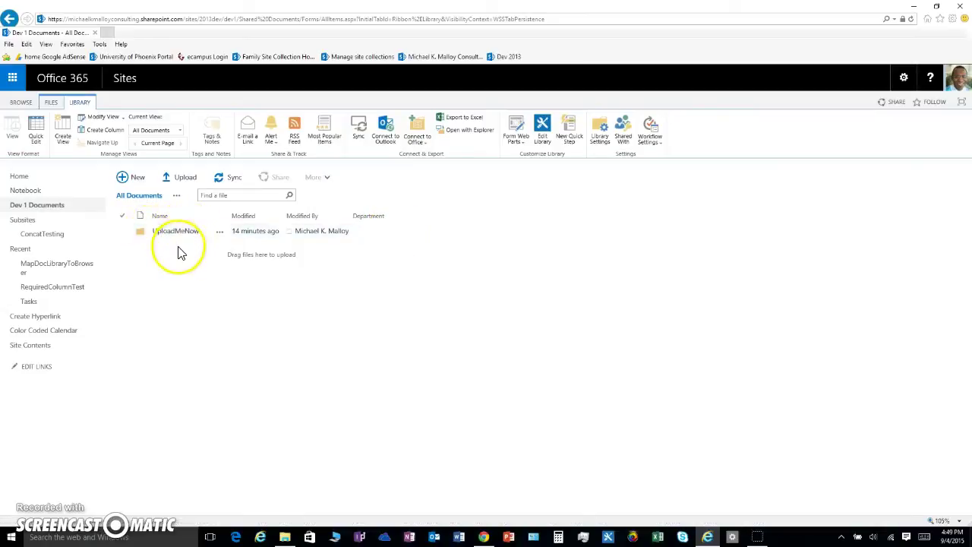
Step: Modify the All Documents view to show all items without folders and save the view
click(142, 198)
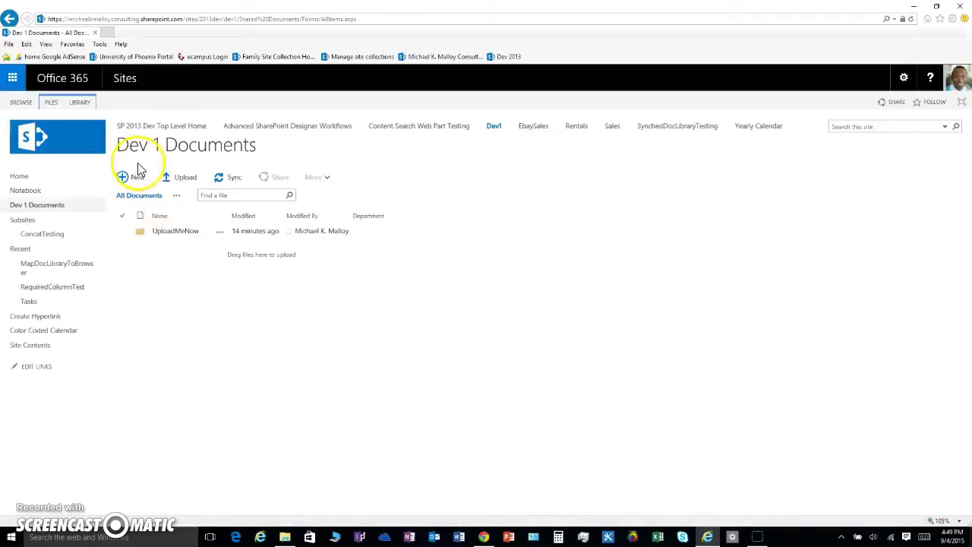
click(176, 195)
click(187, 211)
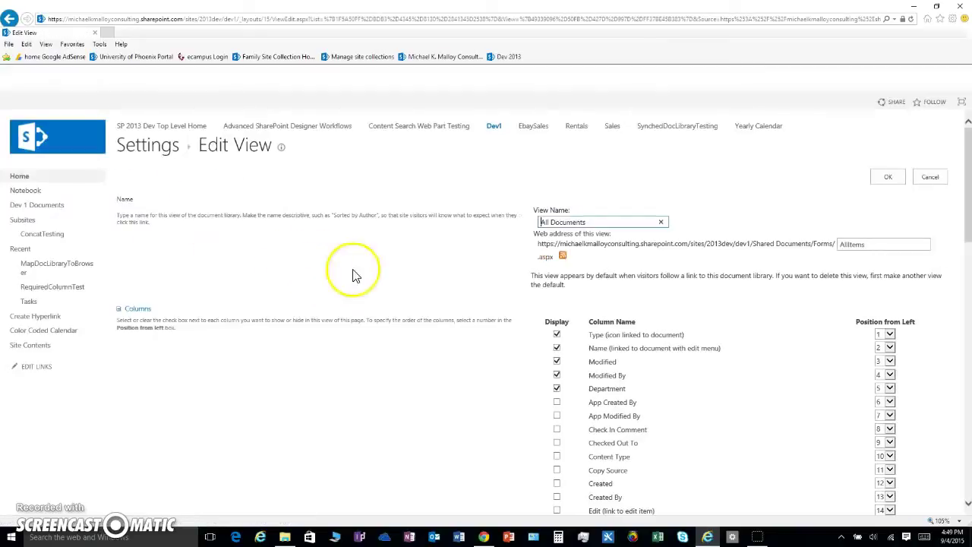
scroll(461, 319, down, 6)
scroll(462, 319, down, 5)
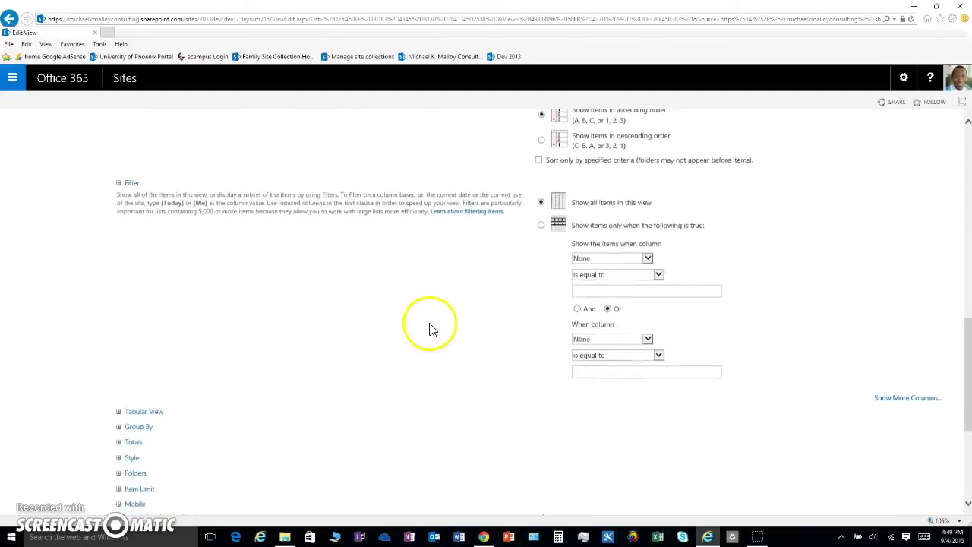
click(119, 250)
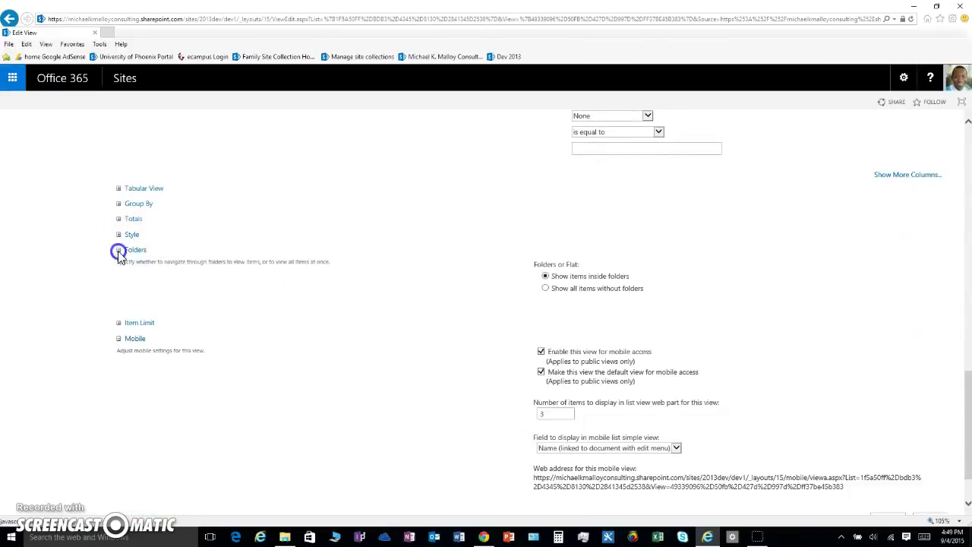
click(545, 290)
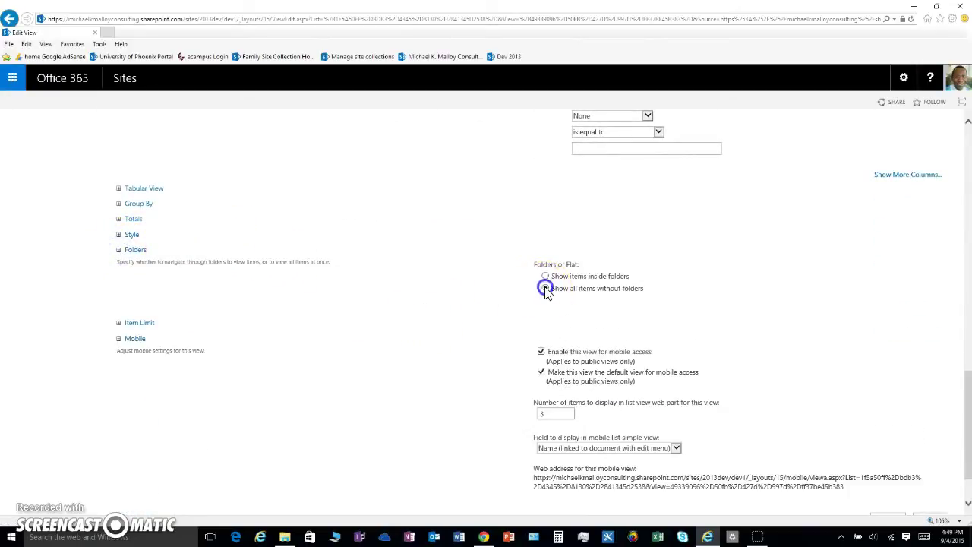
scroll(660, 310, down, 2)
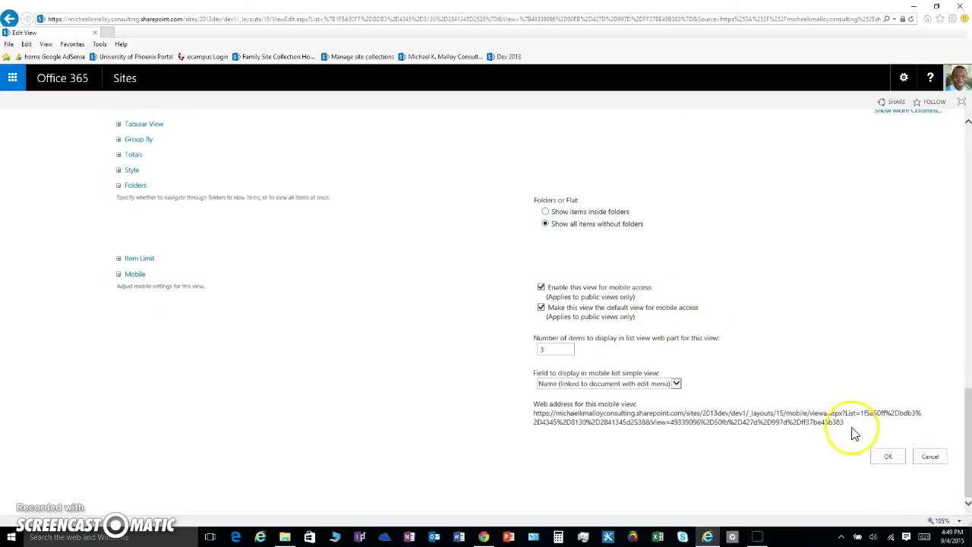
click(887, 458)
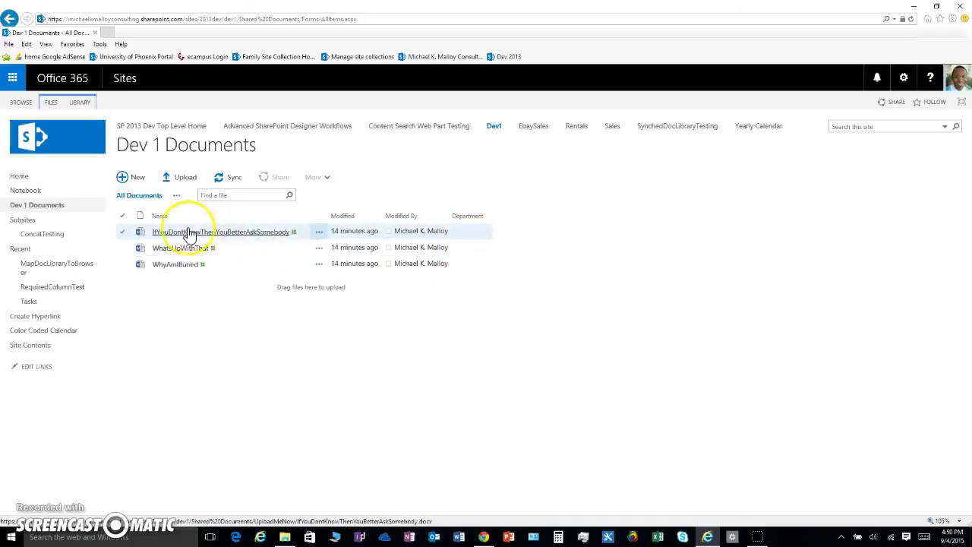
Step: Put the library into Quick Edit and set the Department of IfYouDontKnowThenYouBetterAskSomebody to IT
click(76, 105)
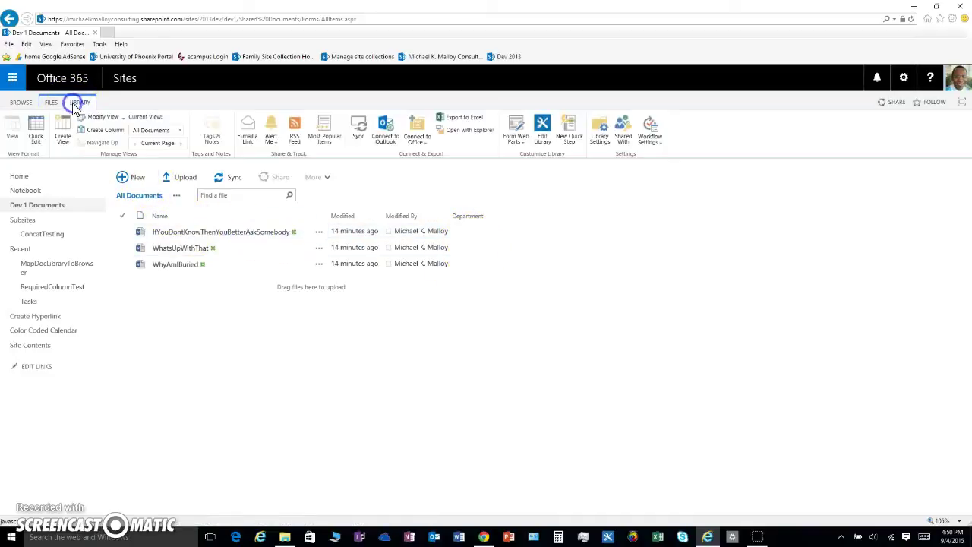
click(35, 133)
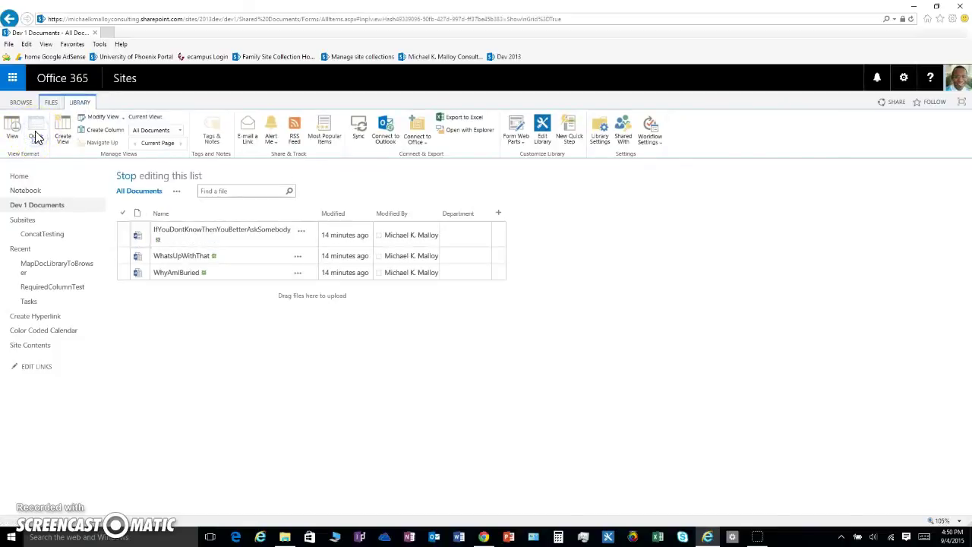
click(465, 237)
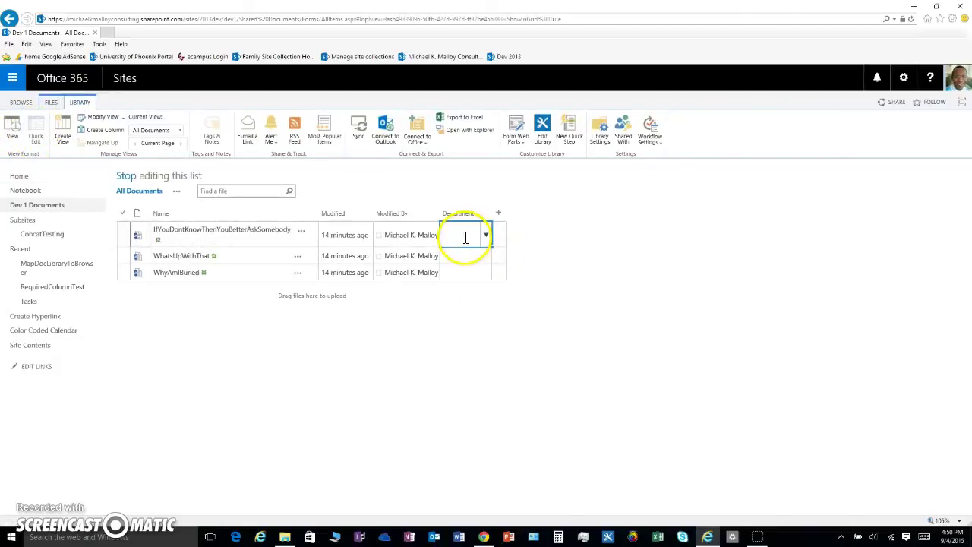
click(486, 236)
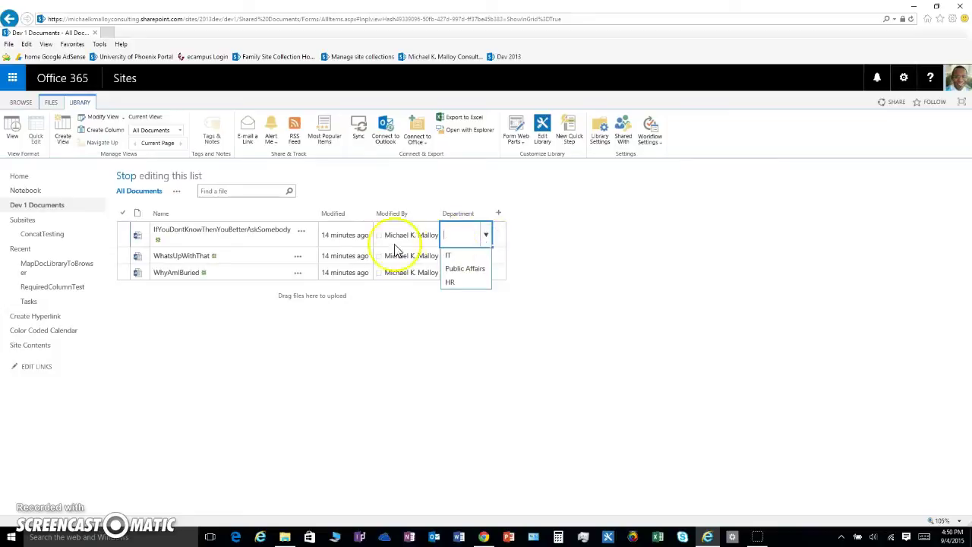
click(456, 256)
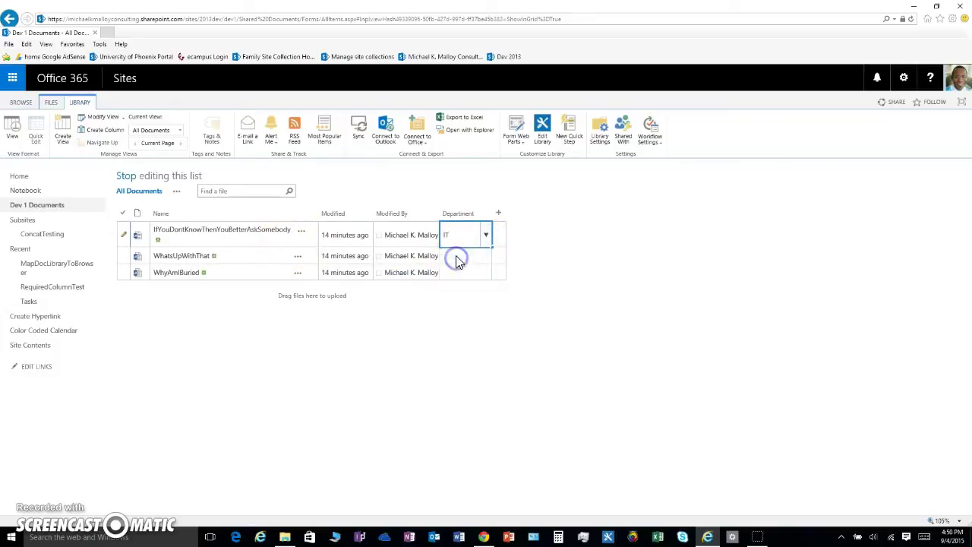
Step: Set the Department of WhatsUpWithThat to Public Affairs and of WhyAmIBuried to HR, and stop editing the list
click(456, 256)
click(486, 256)
click(471, 282)
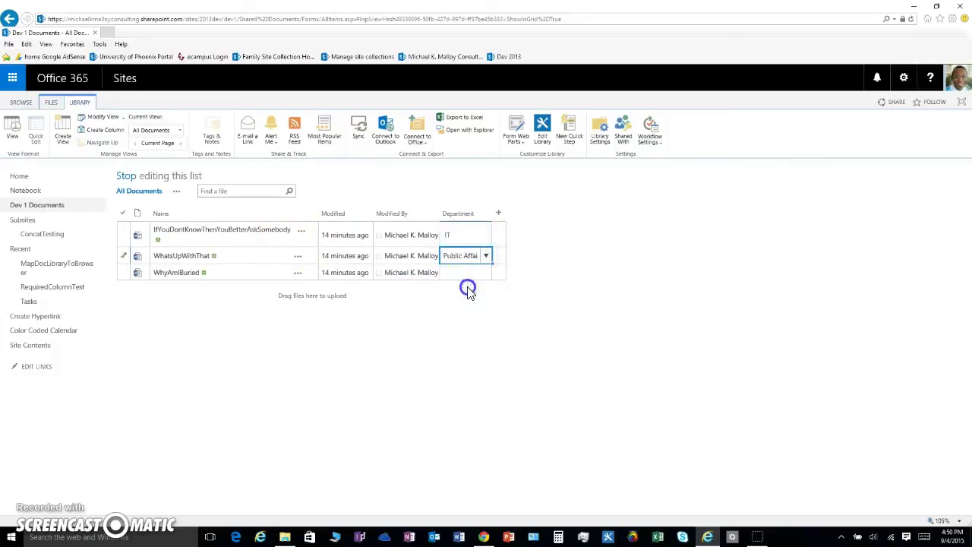
click(486, 275)
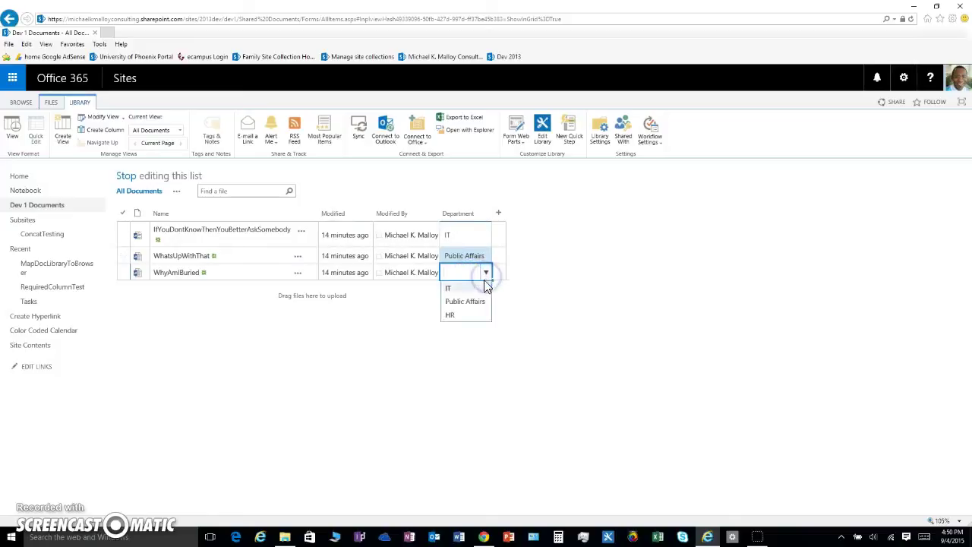
click(455, 315)
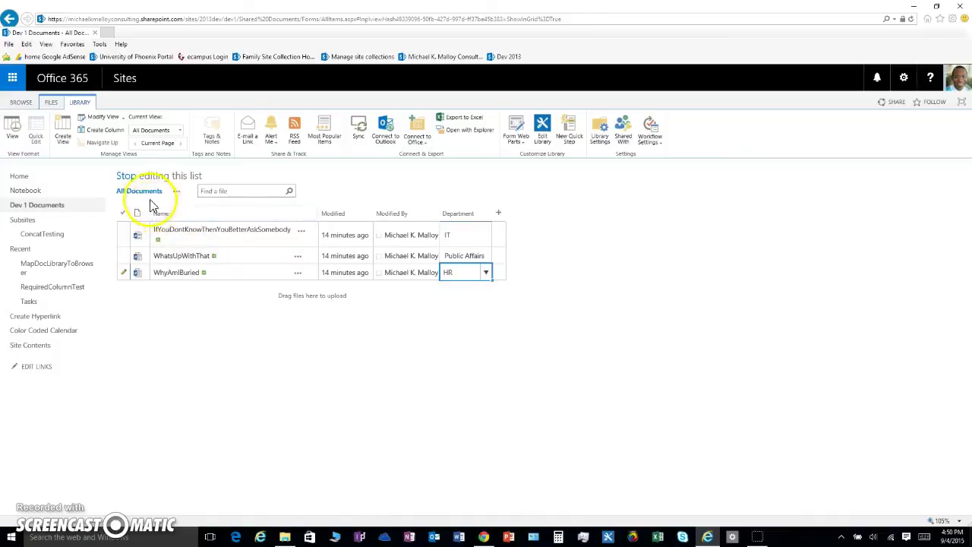
click(129, 178)
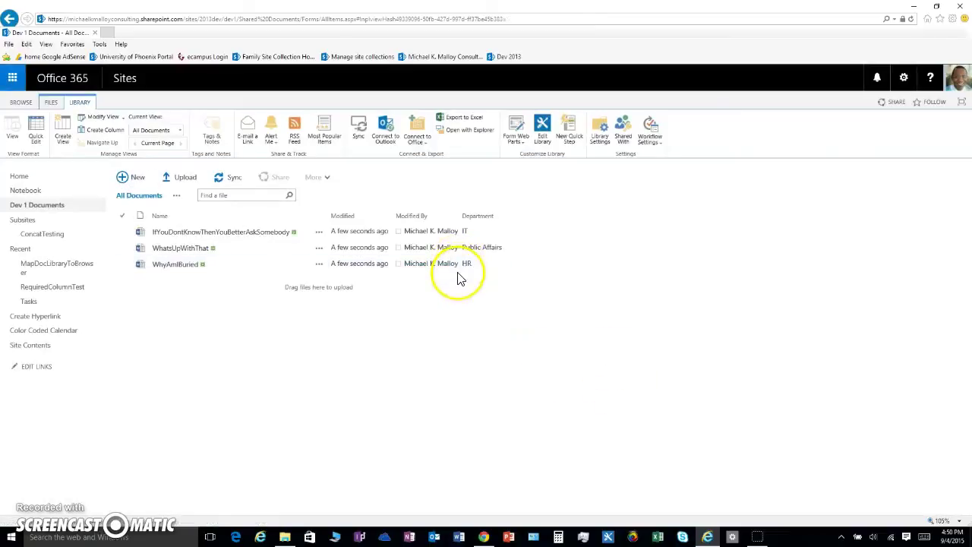
Step: Filter the documents by Department to show only Public Affairs and IT
click(505, 218)
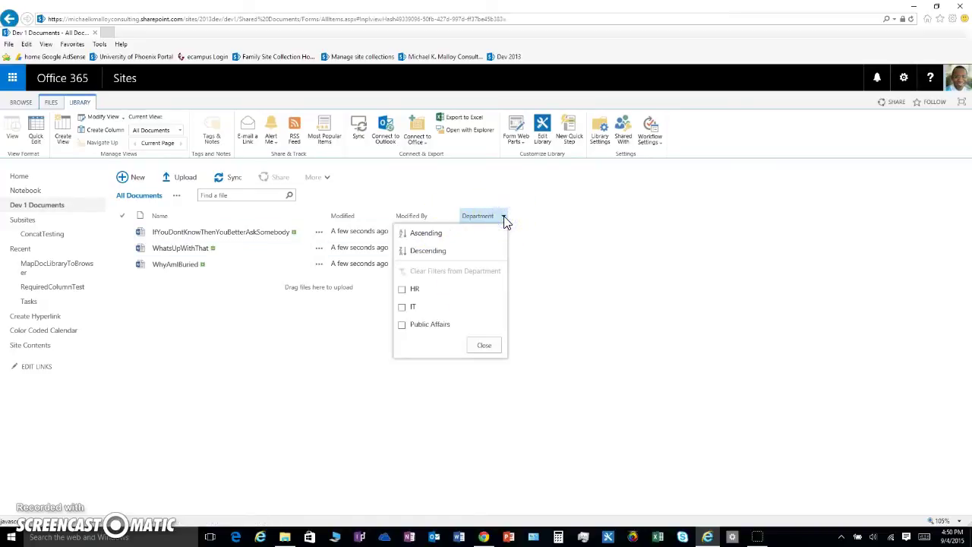
click(402, 325)
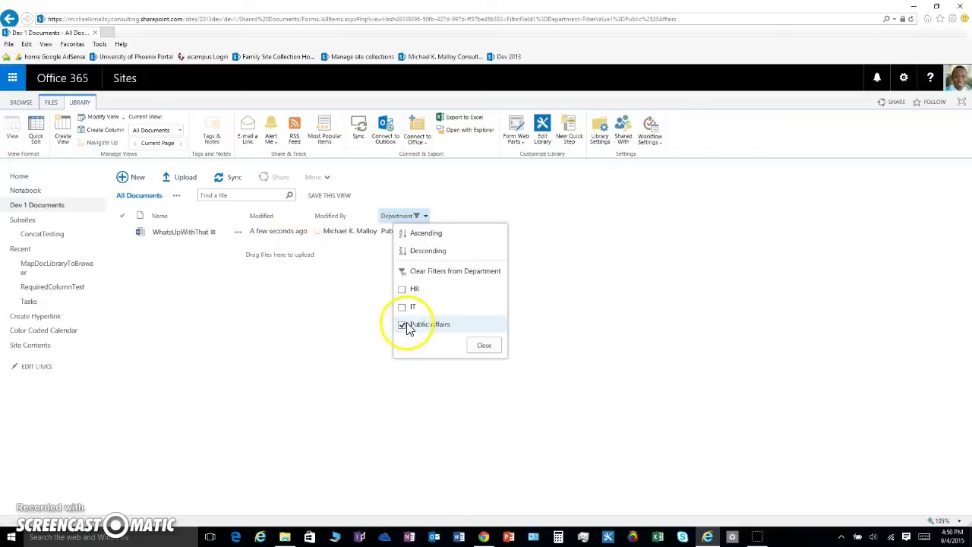
click(402, 308)
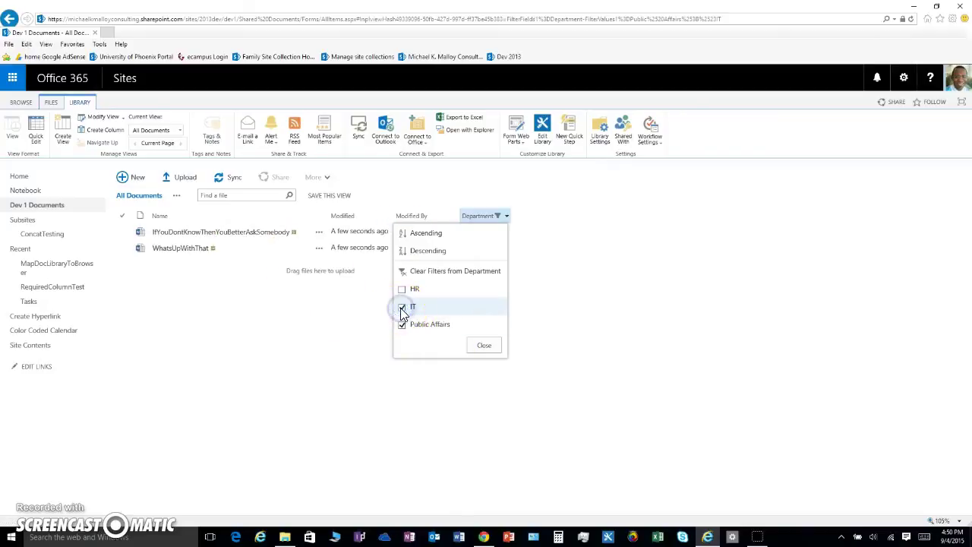
click(484, 346)
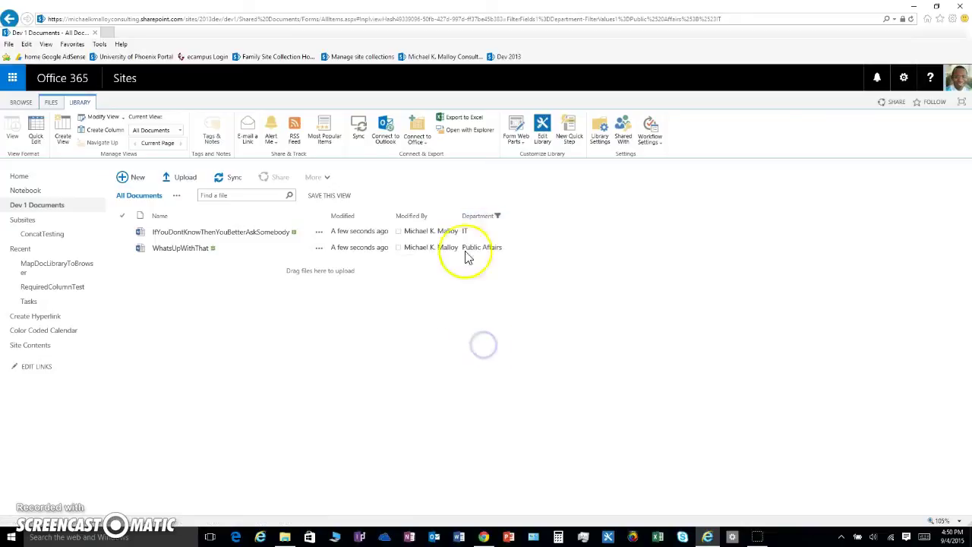
Step: Clear the Department filter, select HR, IT and Public Affairs in its place, and close the filter choices
click(497, 216)
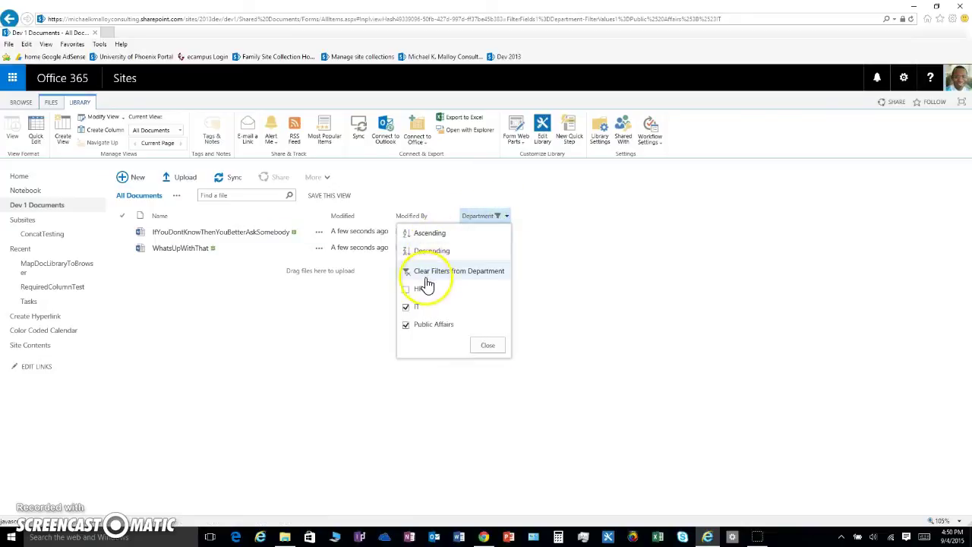
click(426, 274)
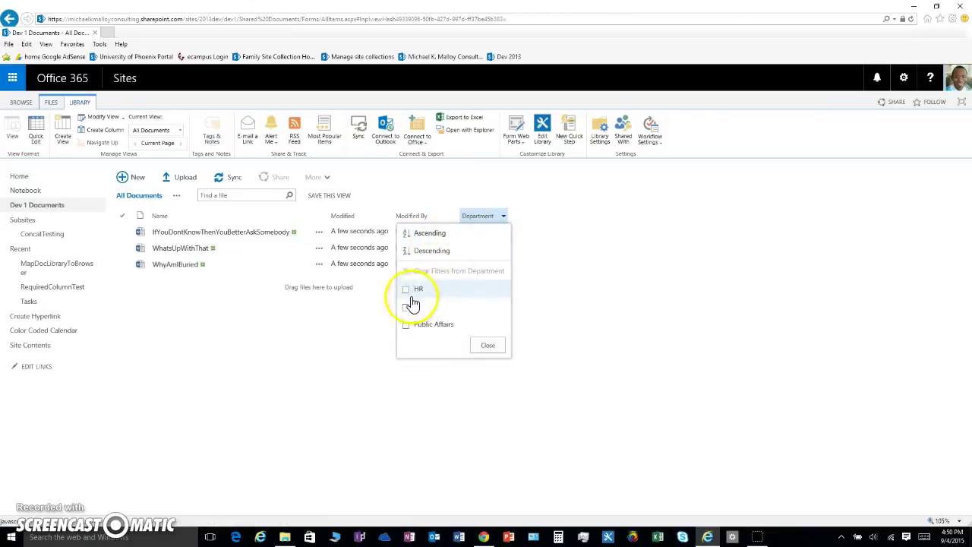
click(405, 289)
click(406, 307)
click(405, 324)
click(358, 319)
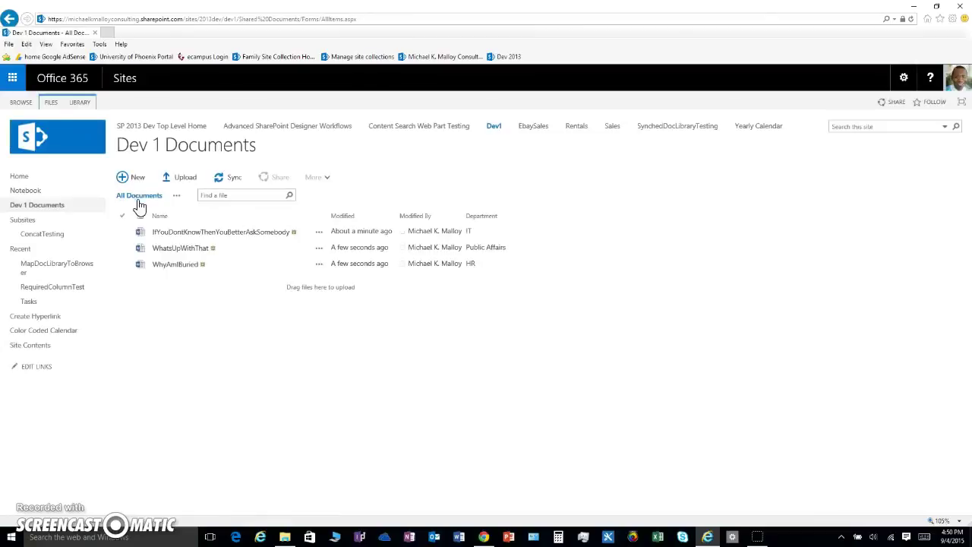
Step: Sort the documents by Department in ascending order and switch the sort to descending
click(477, 220)
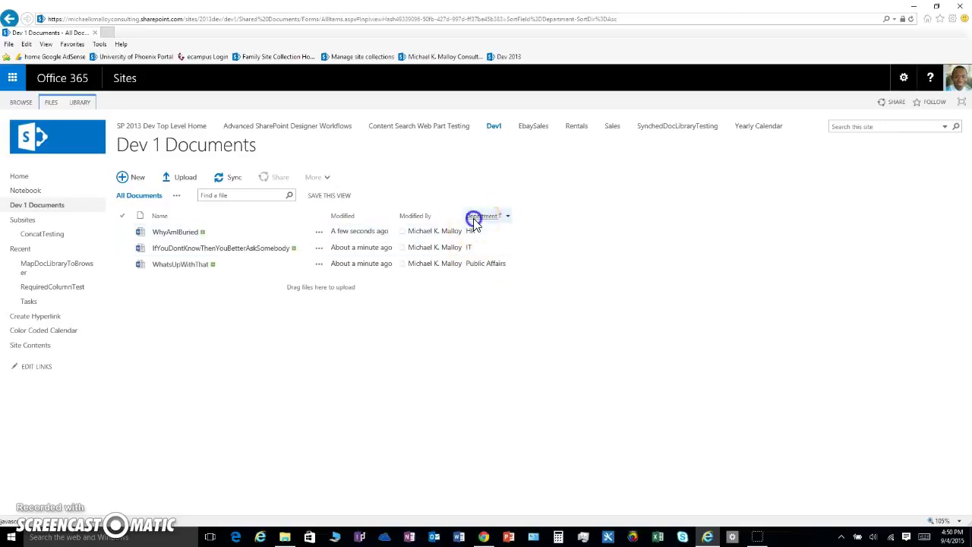
click(475, 218)
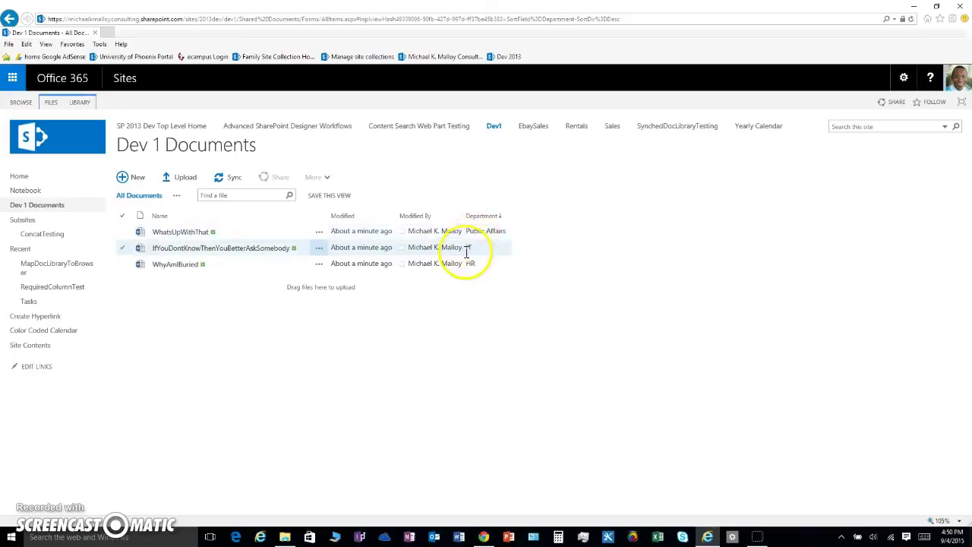